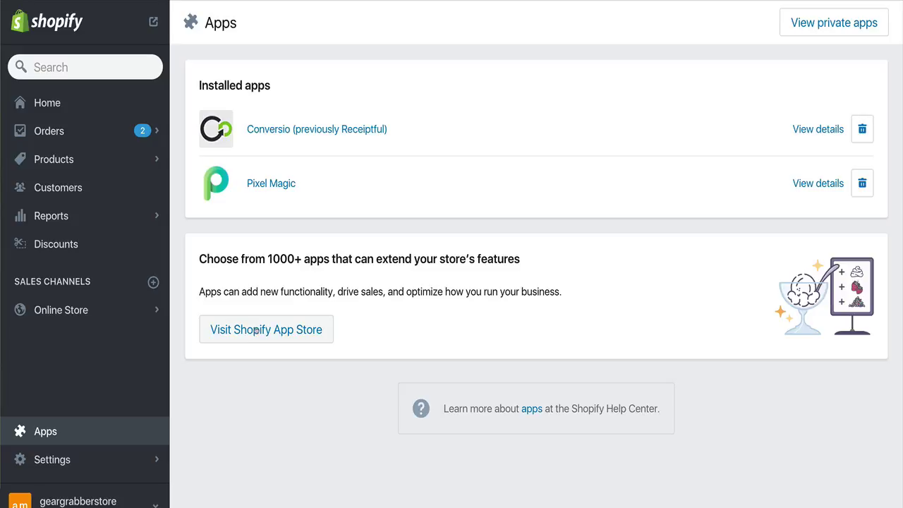
Go to the Shopify App Store, search for "abandonment protector" and open the Abandonment Protector listing
{"action": "left_click", "coordinate": [255, 330]}
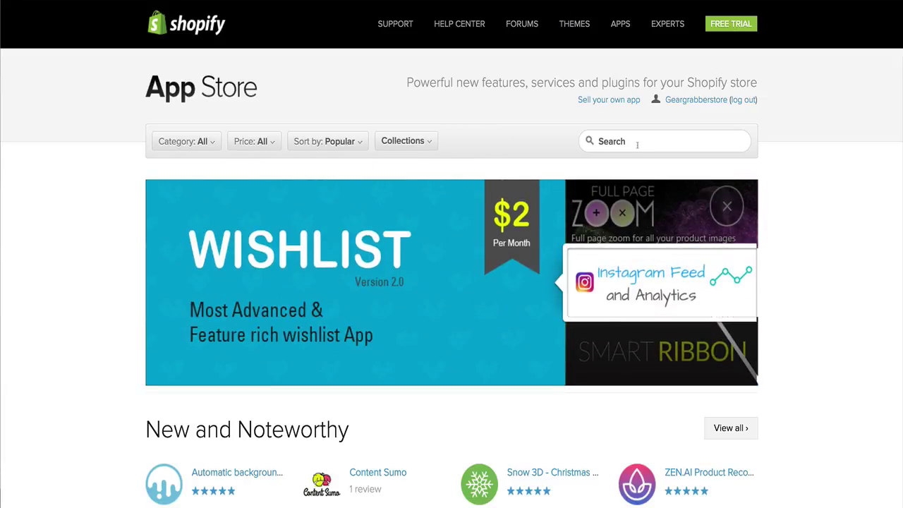
{"action": "left_click", "coordinate": [637, 145]}
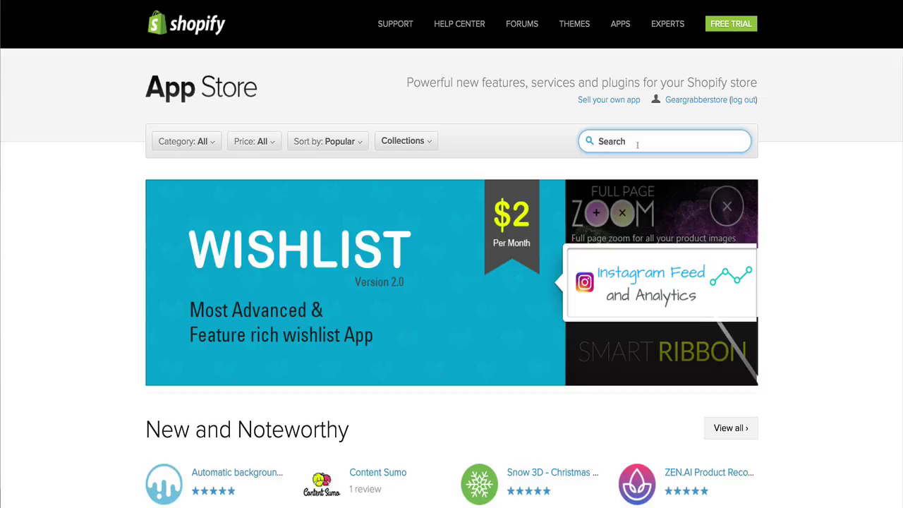
{"action": "type", "text": "abandon"}
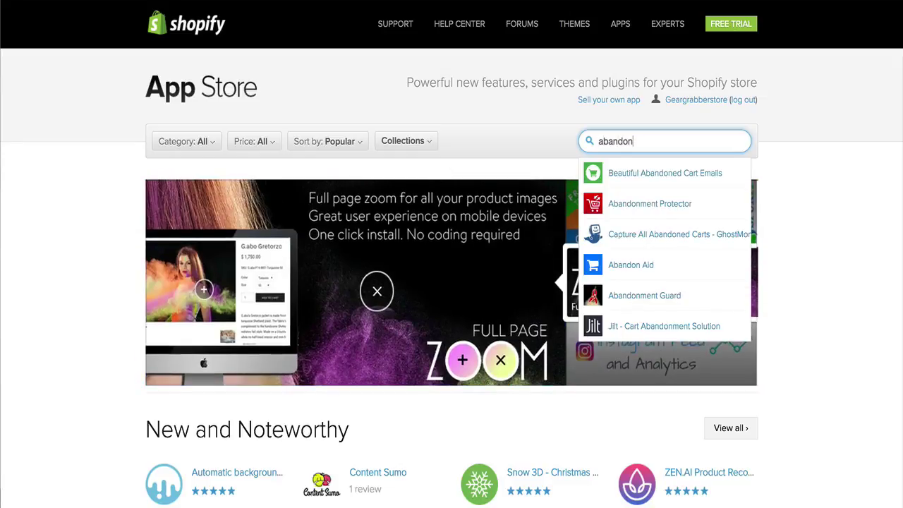
{"action": "type", "text": "ment protector"}
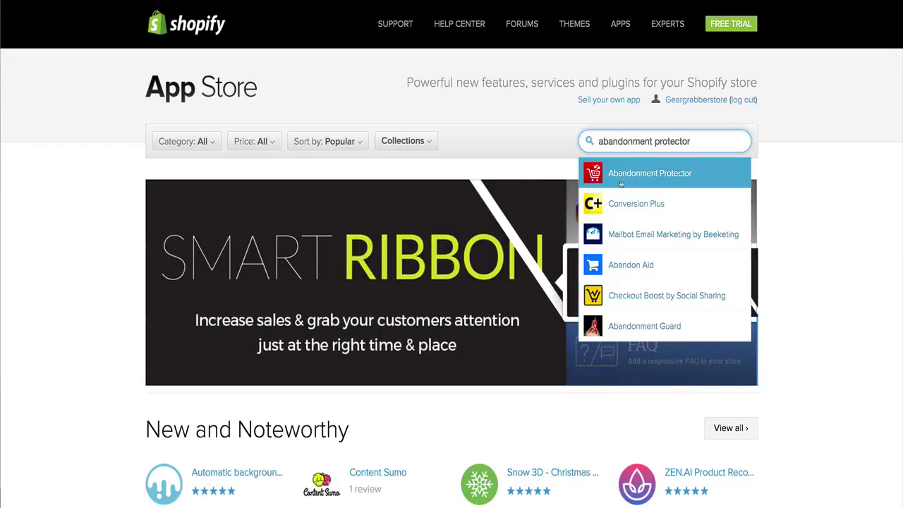
{"action": "left_click", "coordinate": [621, 185]}
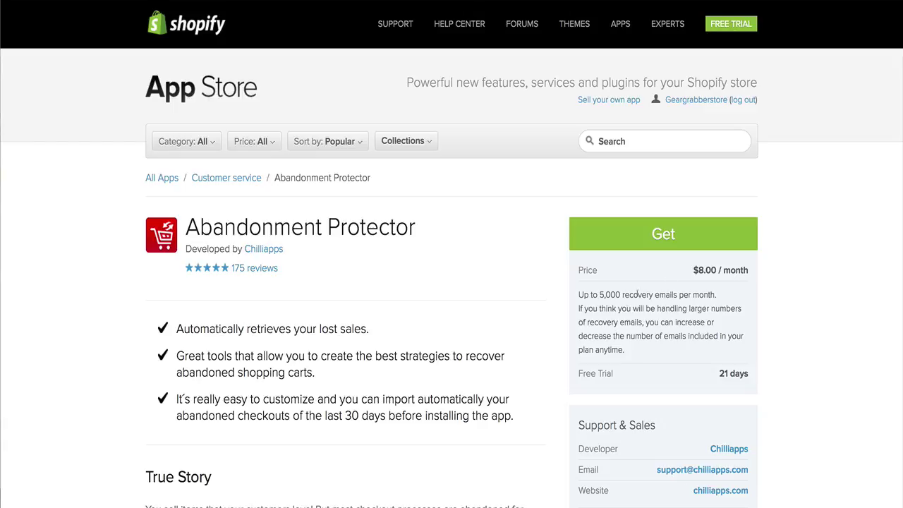
Examine the Abandonment Protector listing's free trial terms, how-it-works section, pricing and feature list down to the reviews
{"action": "left_click_drag", "start_coordinate": [719, 374], "coordinate": [748, 374]}
{"action": "left_click", "coordinate": [511, 311]}
{"action": "scroll", "coordinate": [360, 325], "scroll_direction": "down", "scroll_amount": 1}
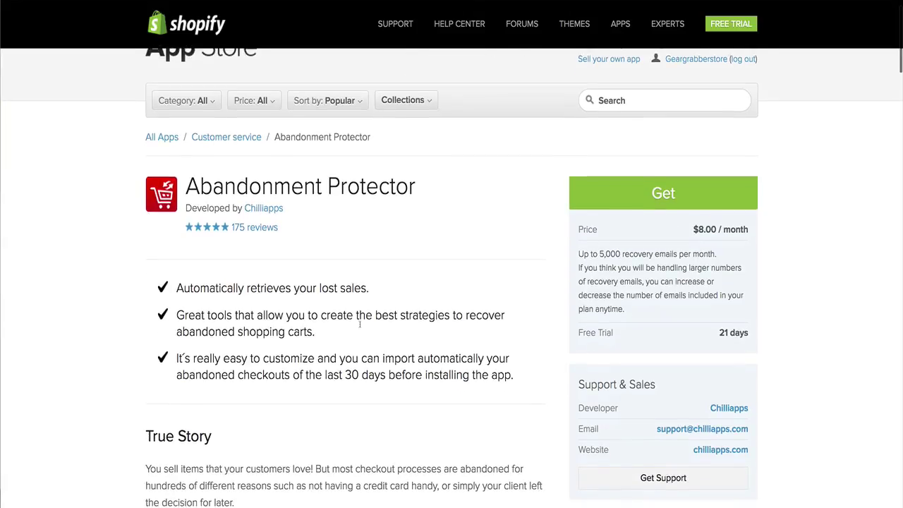
{"action": "scroll", "coordinate": [360, 325], "scroll_direction": "down", "scroll_amount": 1}
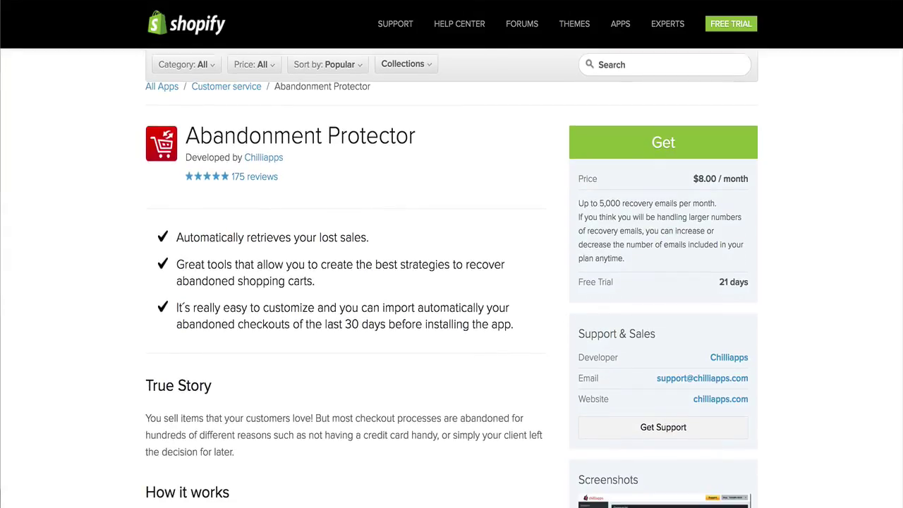
{"action": "scroll", "coordinate": [329, 327], "scroll_direction": "down", "scroll_amount": 5}
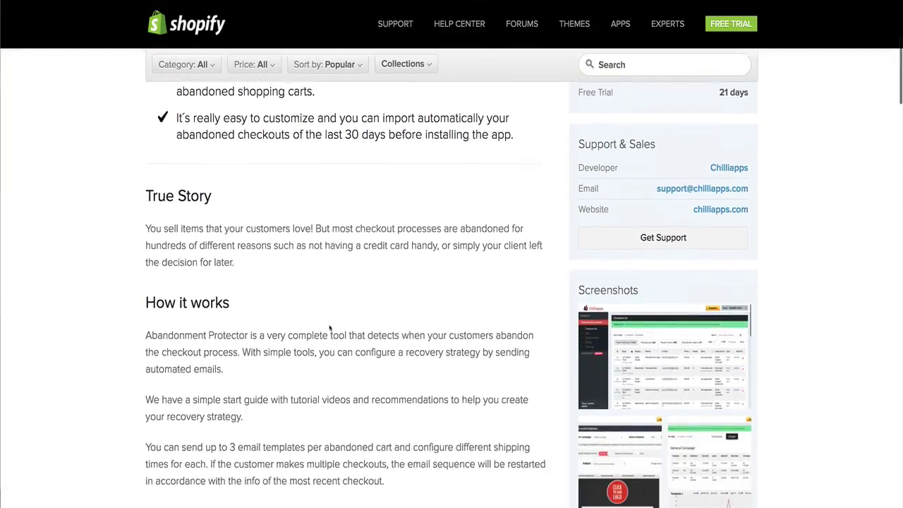
{"action": "scroll", "coordinate": [329, 328], "scroll_direction": "down", "scroll_amount": 3}
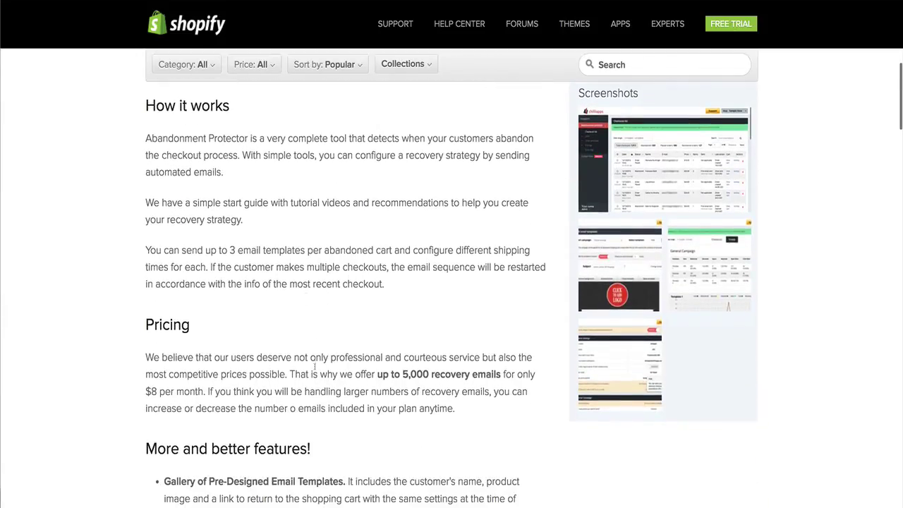
{"action": "scroll", "coordinate": [314, 368], "scroll_direction": "down", "scroll_amount": 5}
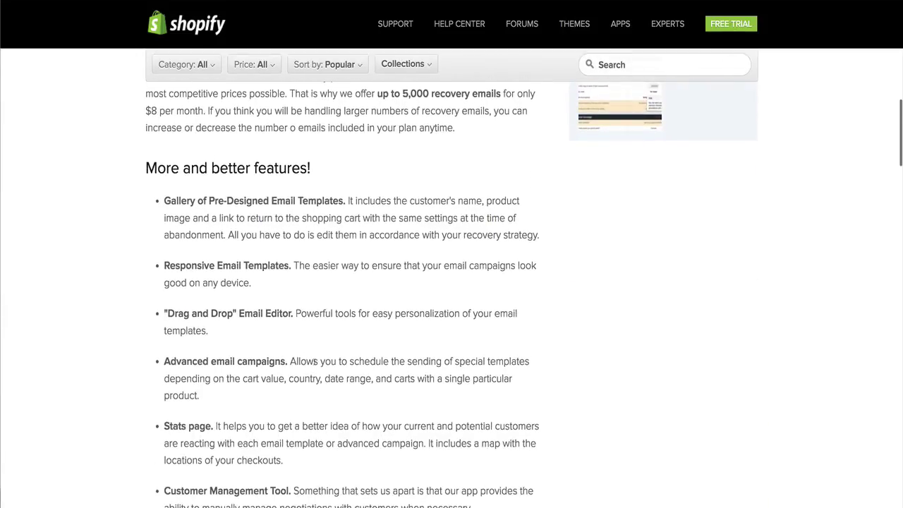
{"action": "scroll", "coordinate": [330, 363], "scroll_direction": "down", "scroll_amount": 6}
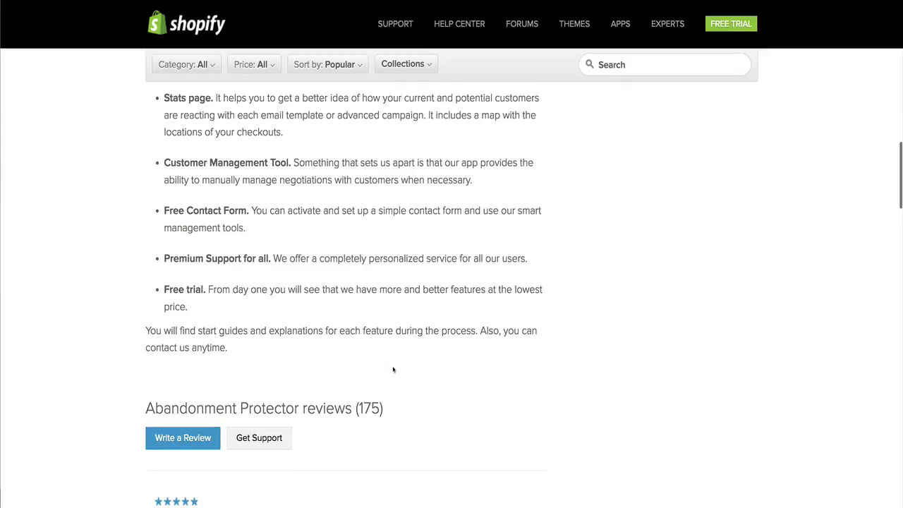
{"action": "scroll", "coordinate": [393, 369], "scroll_direction": "down", "scroll_amount": 2}
{"action": "scroll", "coordinate": [393, 369], "scroll_direction": "up", "scroll_amount": 15}
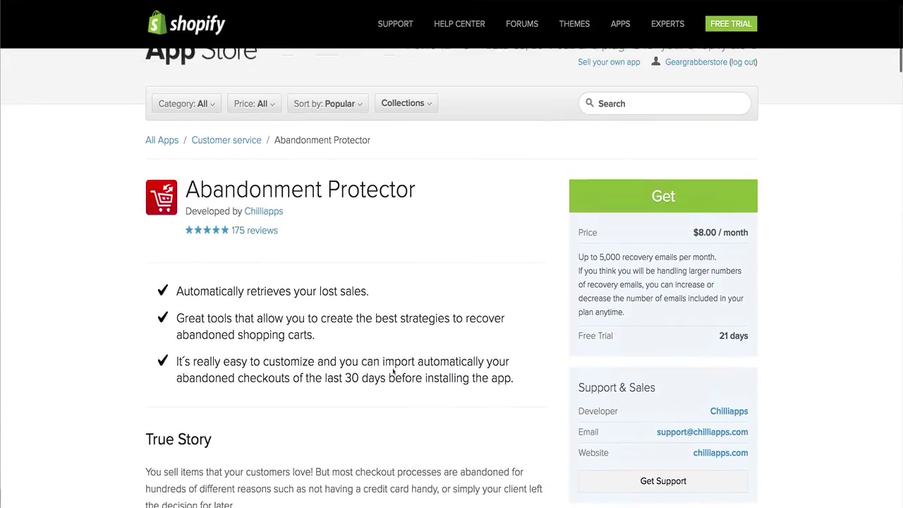
{"action": "scroll", "coordinate": [394, 372], "scroll_direction": "up", "scroll_amount": 1}
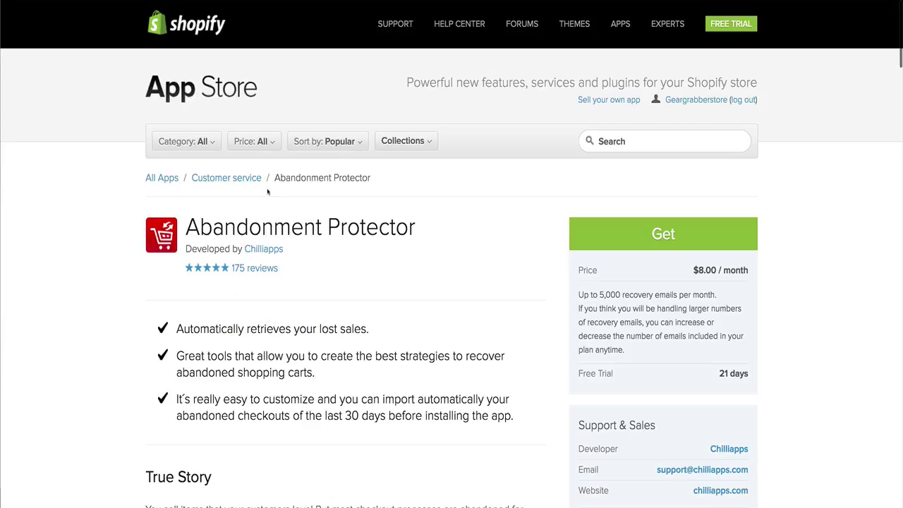
Examine the abandoned, recovered and completed order segments of the completed checkouts chart in the Abandonment Protector stats
{"action": "left_click", "coordinate": [274, 141]}
{"action": "left_click", "coordinate": [279, 124]}
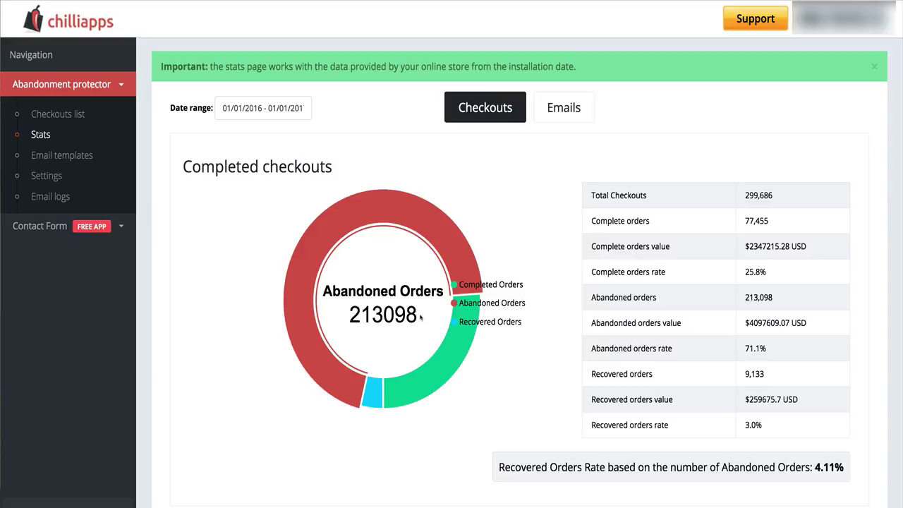
{"action": "left_click_drag", "start_coordinate": [421, 315], "coordinate": [349, 316]}
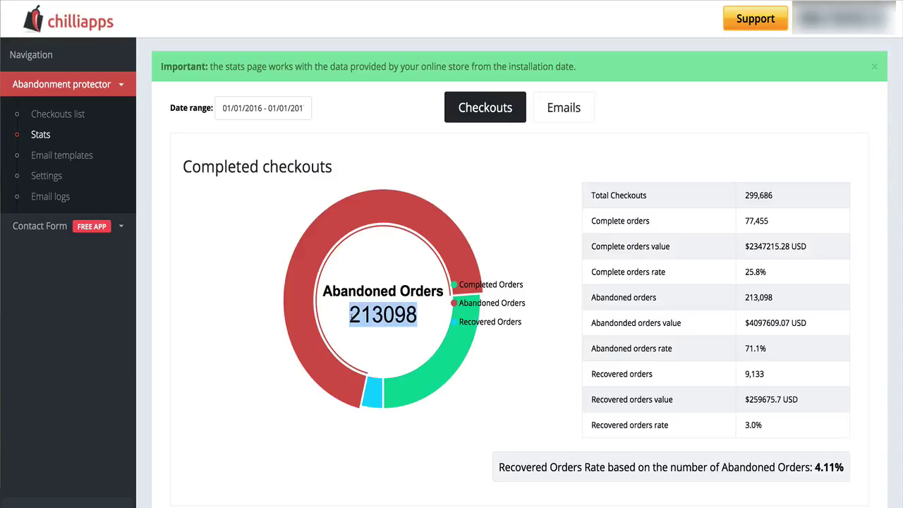
{"action": "left_click", "coordinate": [259, 313]}
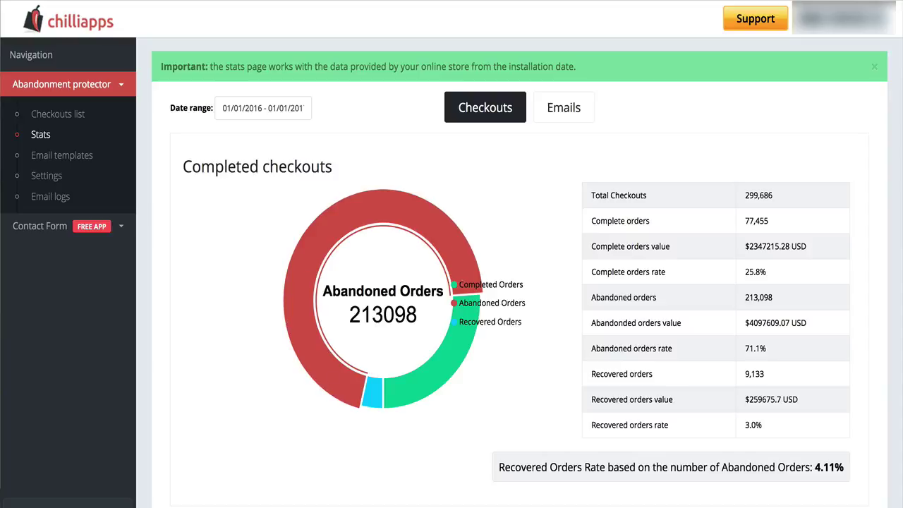
{"action": "mouse_move", "coordinate": [371, 403]}
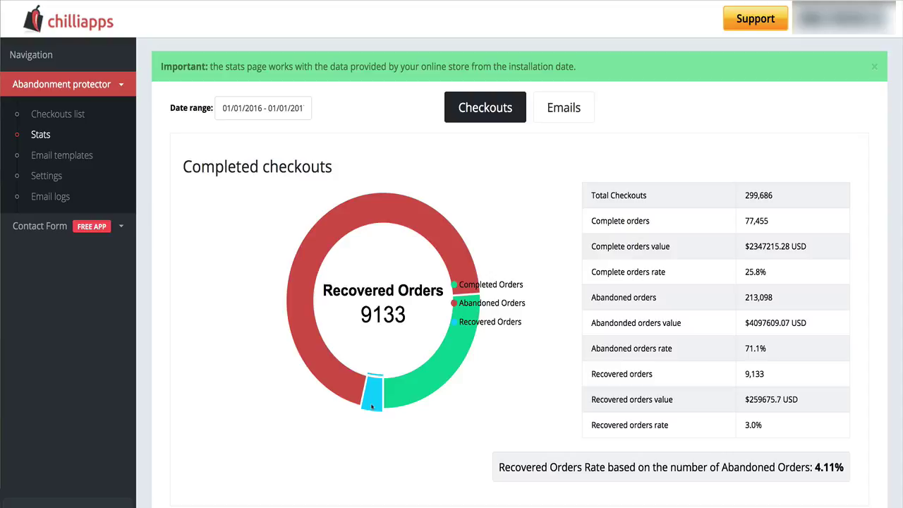
{"action": "mouse_move", "coordinate": [413, 338]}
{"action": "mouse_move", "coordinate": [369, 400]}
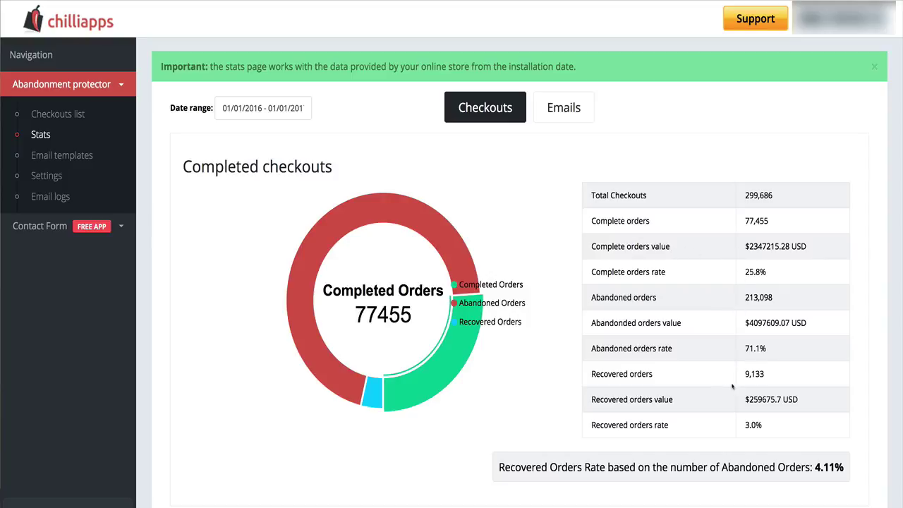
Inspect the abandoned orders rate and the recovered orders count, value and rate in the checkout stats table
{"action": "double_click", "coordinate": [745, 350]}
{"action": "left_click_drag", "start_coordinate": [762, 349], "coordinate": [766, 349]}
{"action": "left_click", "coordinate": [744, 378]}
{"action": "left_click_drag", "start_coordinate": [745, 374], "coordinate": [767, 376]}
{"action": "mouse_move", "coordinate": [748, 399]}
{"action": "left_mouse_down"}
{"action": "mouse_move", "coordinate": [799, 399]}
{"action": "mouse_move", "coordinate": [746, 401]}
{"action": "left_mouse_up"}
{"action": "left_click", "coordinate": [763, 399]}
{"action": "left_click_drag", "start_coordinate": [742, 428], "coordinate": [764, 427]}
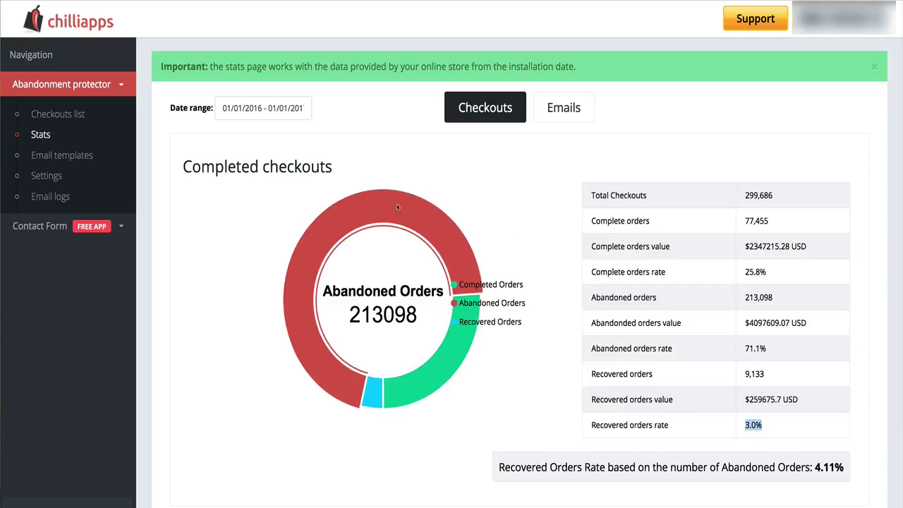
Set the stats date range to Last Month and inspect the recovered orders value and abandoned orders for that period
{"action": "left_click", "coordinate": [252, 112]}
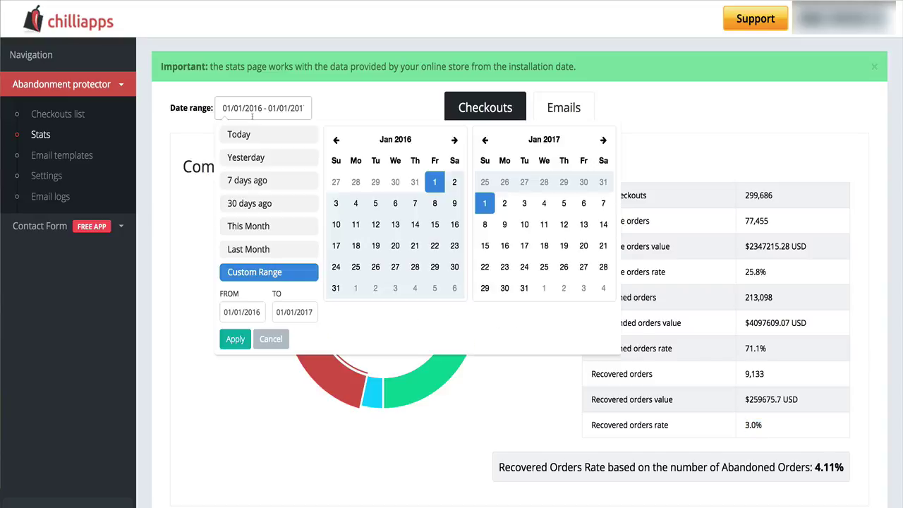
{"action": "left_click", "coordinate": [266, 239]}
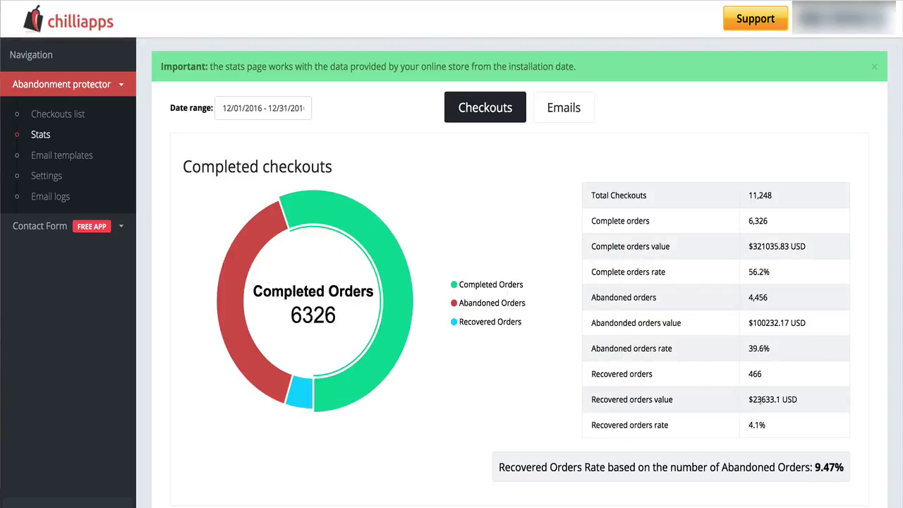
{"action": "left_click_drag", "start_coordinate": [763, 399], "coordinate": [752, 399]}
{"action": "mouse_move", "coordinate": [213, 242]}
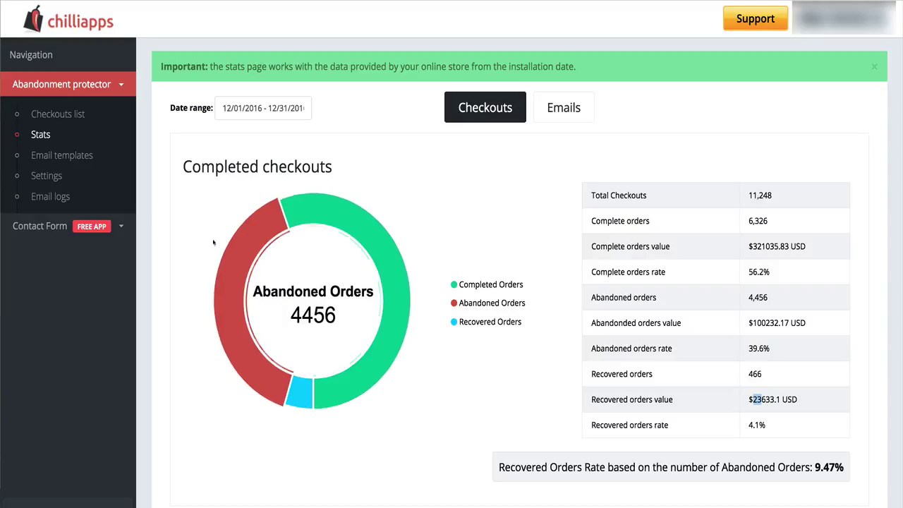
{"action": "left_click", "coordinate": [191, 227]}
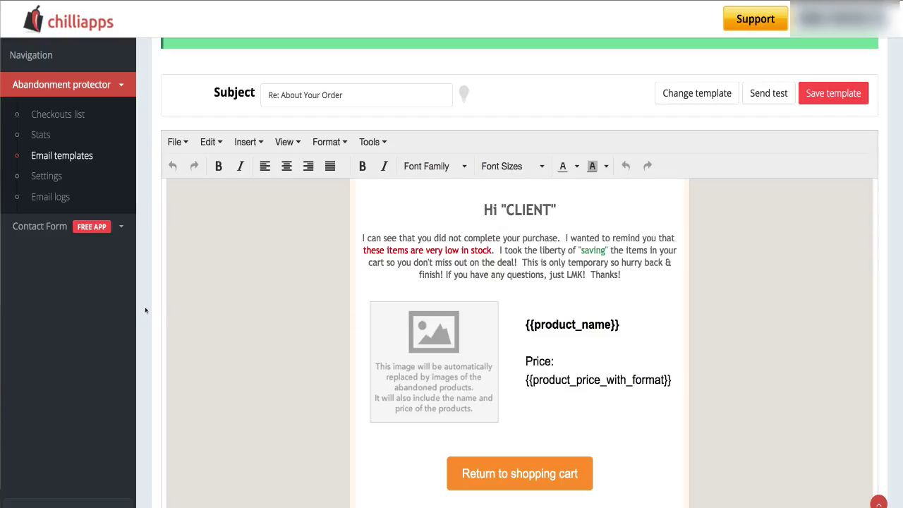
Open the second email template of the General campaign and review its subject line and message body
{"action": "scroll", "coordinate": [147, 310], "scroll_direction": "up", "scroll_amount": 4}
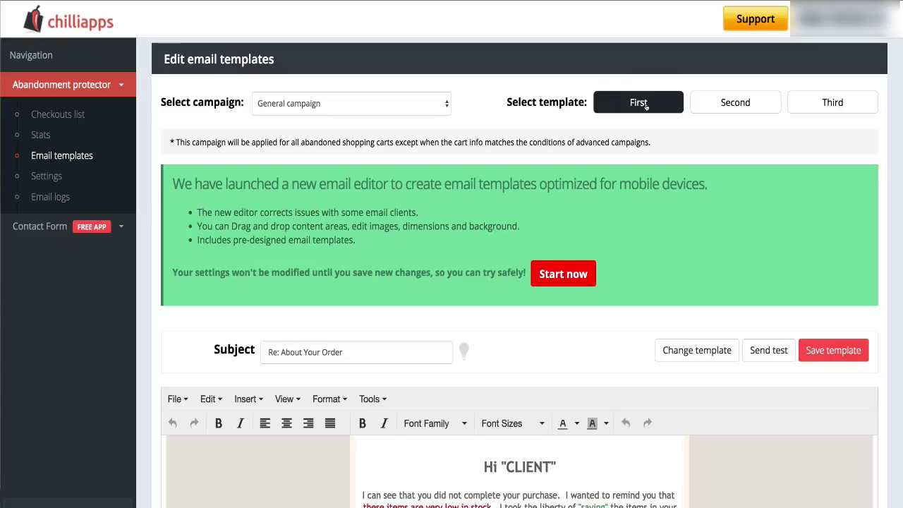
{"action": "left_click", "coordinate": [727, 103]}
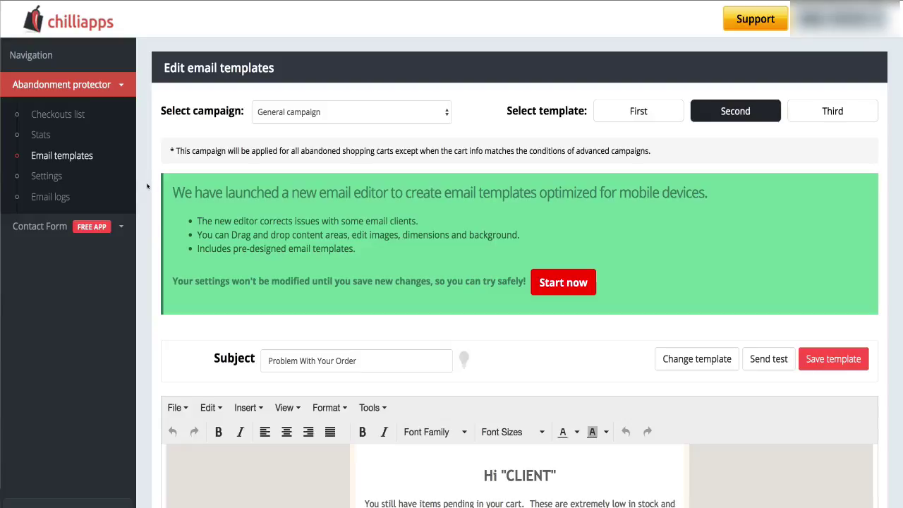
{"action": "scroll", "coordinate": [147, 186], "scroll_direction": "down", "scroll_amount": 3}
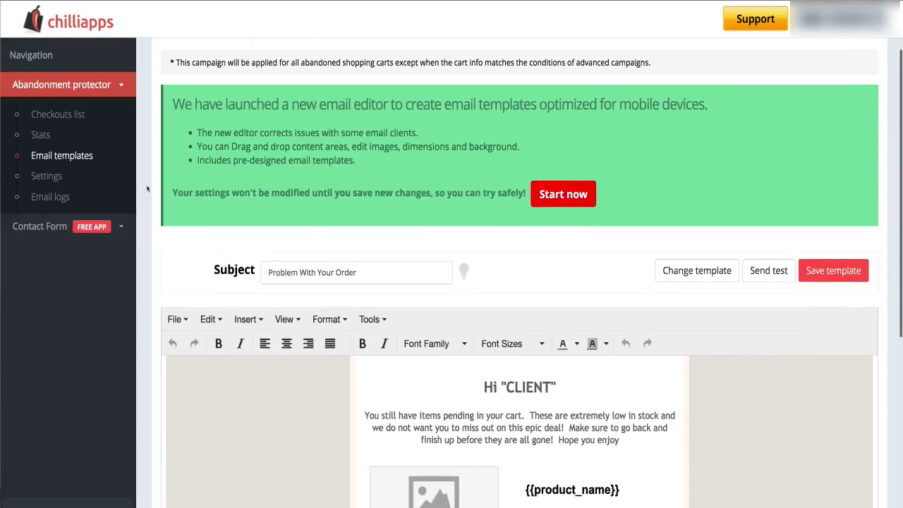
{"action": "scroll", "coordinate": [146, 188], "scroll_direction": "down", "scroll_amount": 3}
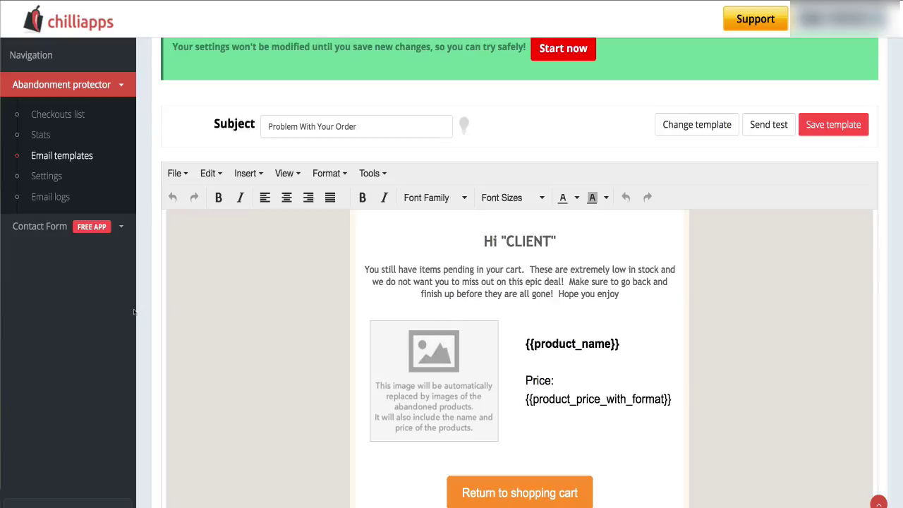
Open the third email template of the General campaign and review its subject line and message body
{"action": "scroll", "coordinate": [142, 313], "scroll_direction": "up", "scroll_amount": 3}
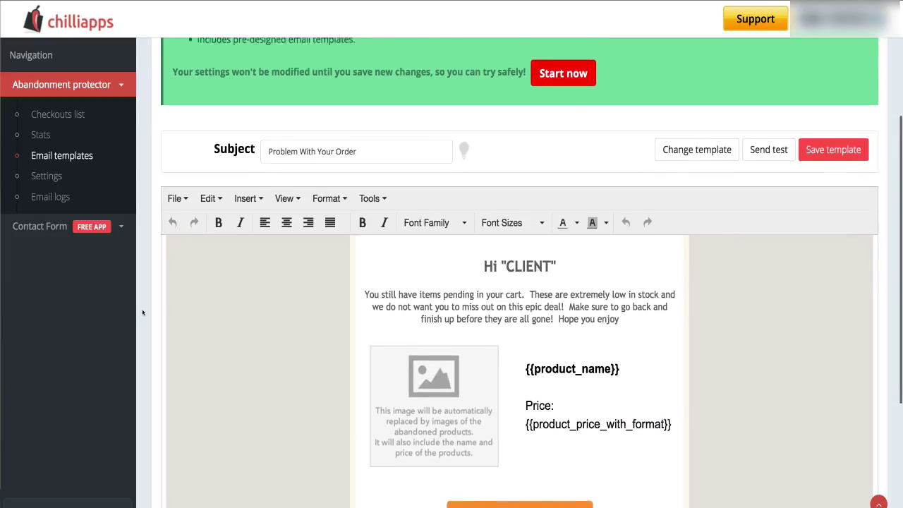
{"action": "scroll", "coordinate": [143, 312], "scroll_direction": "up", "scroll_amount": 2}
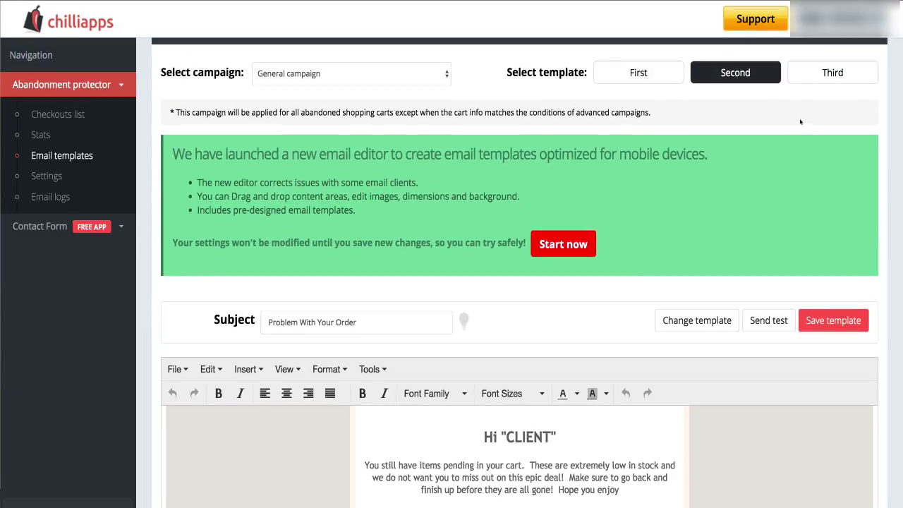
{"action": "left_click", "coordinate": [834, 80]}
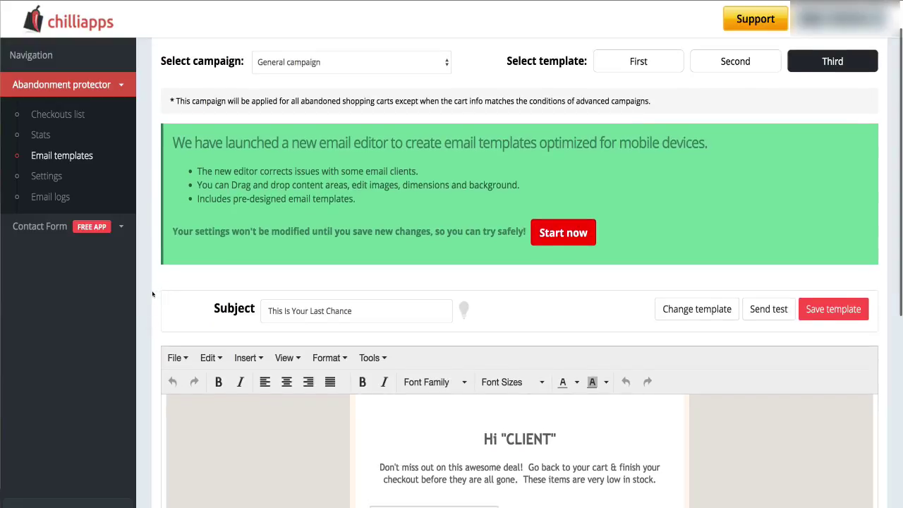
{"action": "scroll", "coordinate": [153, 294], "scroll_direction": "down", "scroll_amount": 2}
{"action": "scroll", "coordinate": [152, 294], "scroll_direction": "down", "scroll_amount": 2}
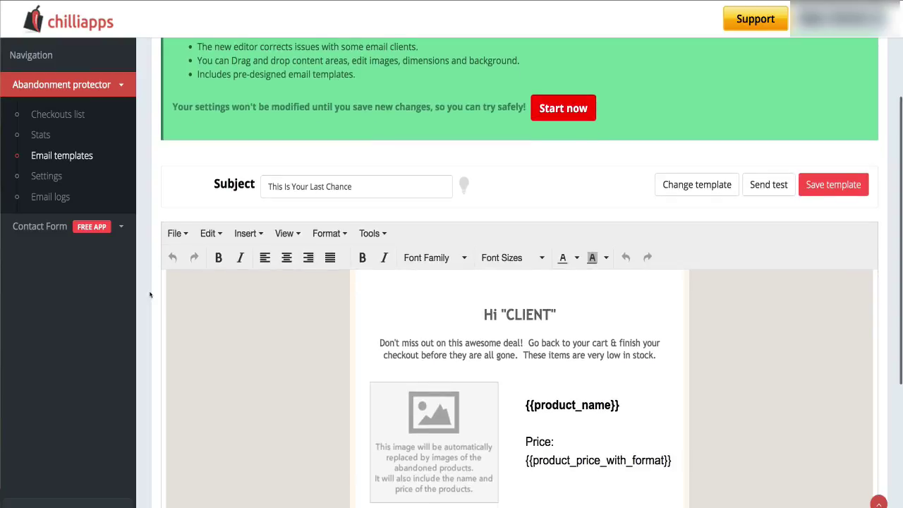
{"action": "scroll", "coordinate": [150, 295], "scroll_direction": "down", "scroll_amount": 2}
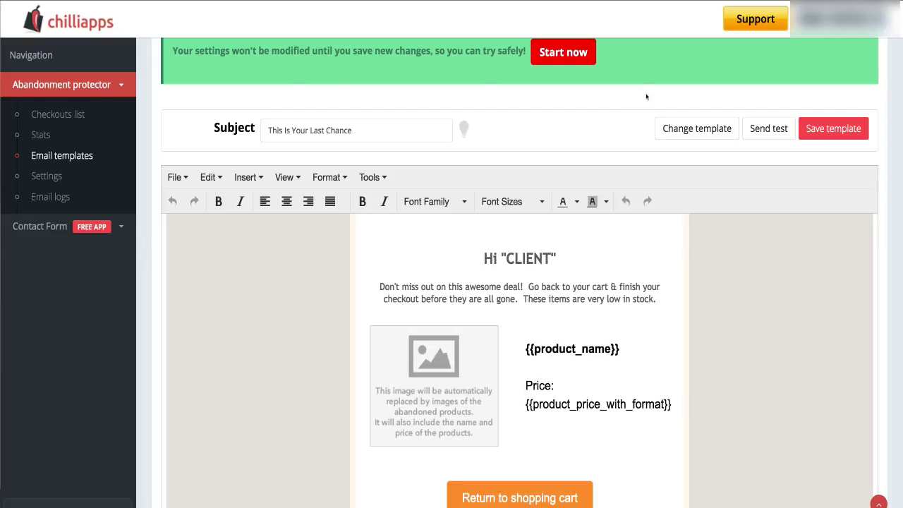
{"action": "scroll", "coordinate": [556, 141], "scroll_direction": "up", "scroll_amount": 5}
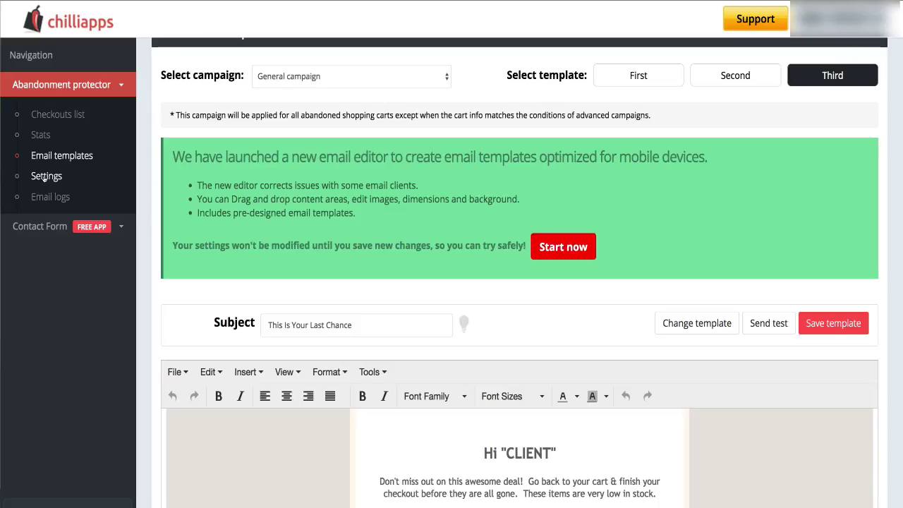
Open the Abandonment Protector settings and check the help for the notification email and sender email address, plus the General Campaign section
{"action": "left_click", "coordinate": [45, 176]}
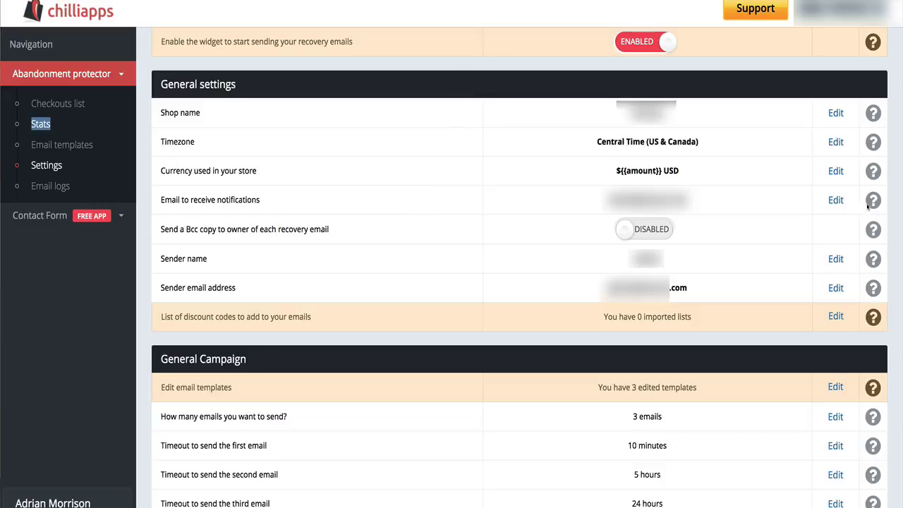
{"action": "mouse_move", "coordinate": [873, 201]}
{"action": "mouse_move", "coordinate": [872, 288]}
{"action": "left_click", "coordinate": [252, 362]}
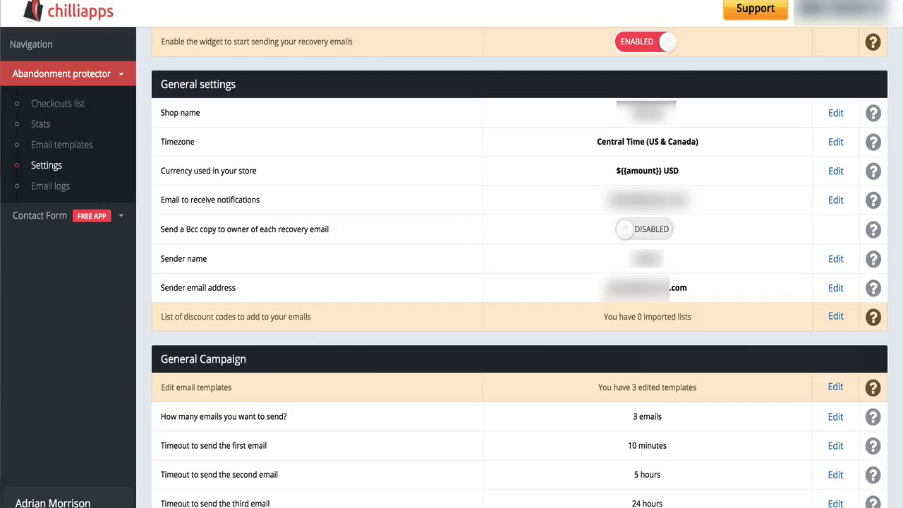
Review the General Campaign section and its setting for how many recovery emails to send
{"action": "left_click_drag", "start_coordinate": [252, 361], "coordinate": [155, 362]}
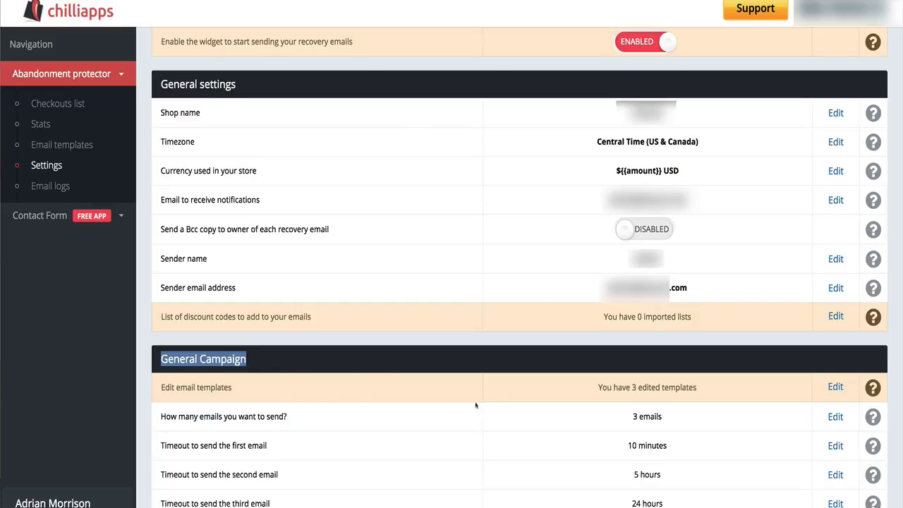
{"action": "left_click", "coordinate": [623, 420]}
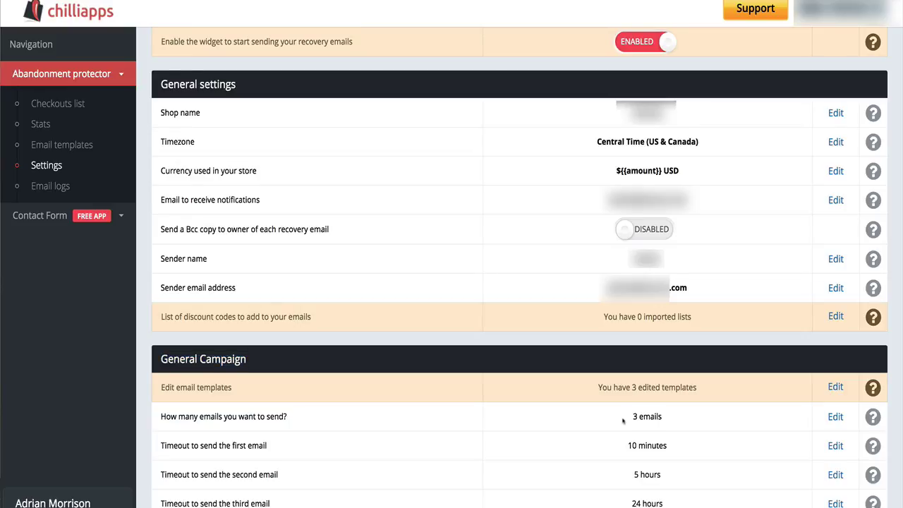
{"action": "scroll", "coordinate": [624, 418], "scroll_direction": "up", "scroll_amount": 1}
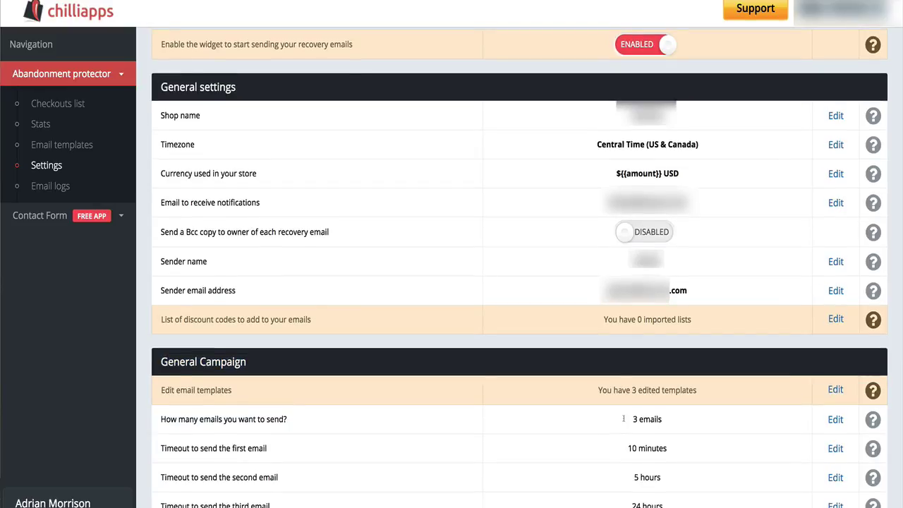
{"action": "left_click_drag", "start_coordinate": [624, 419], "coordinate": [669, 425]}
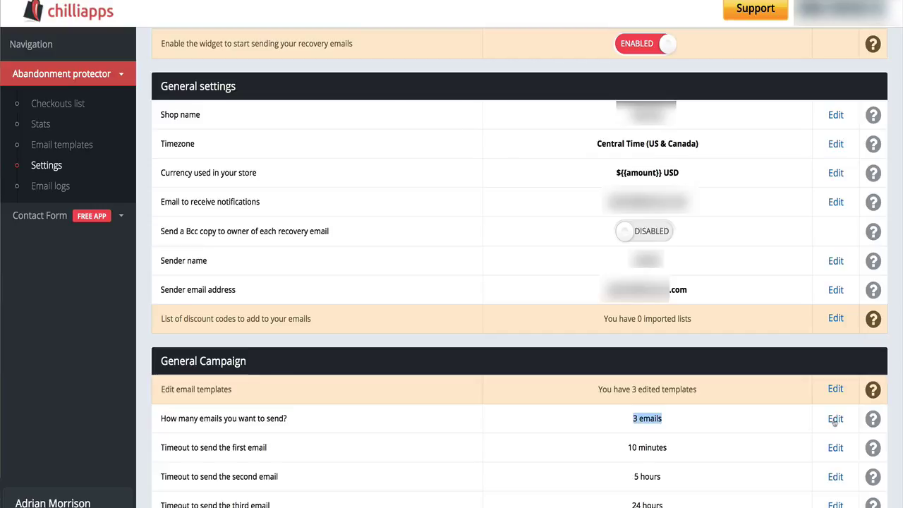
{"action": "left_click", "coordinate": [711, 429]}
Inspect the General Campaign timeout for sending the first email and check the help for the second email's timeout
{"action": "left_click_drag", "start_coordinate": [627, 448], "coordinate": [665, 448]}
{"action": "scroll", "coordinate": [665, 449], "scroll_direction": "down", "scroll_amount": 1}
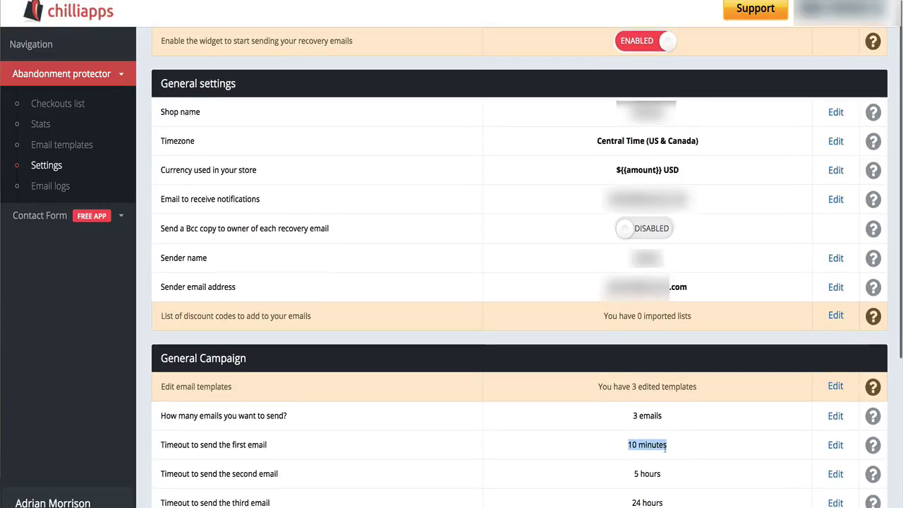
{"action": "left_click", "coordinate": [688, 445]}
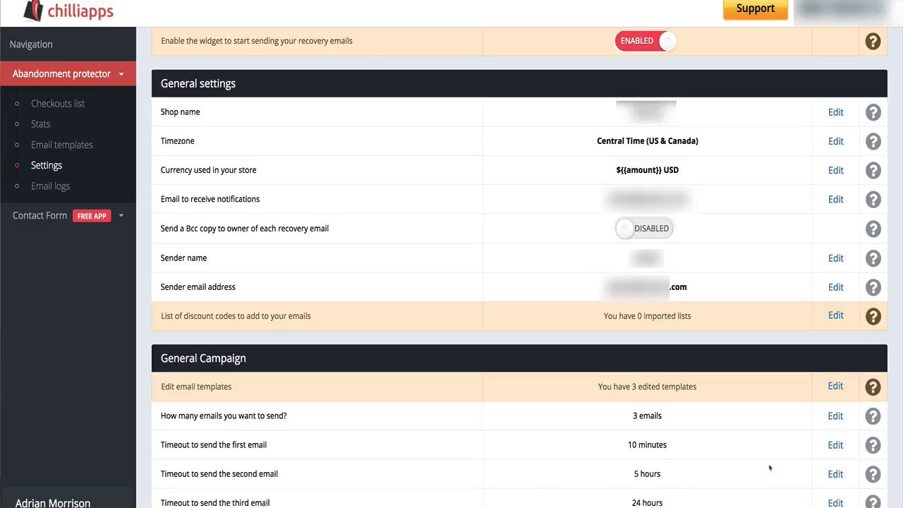
{"action": "mouse_move", "coordinate": [874, 474]}
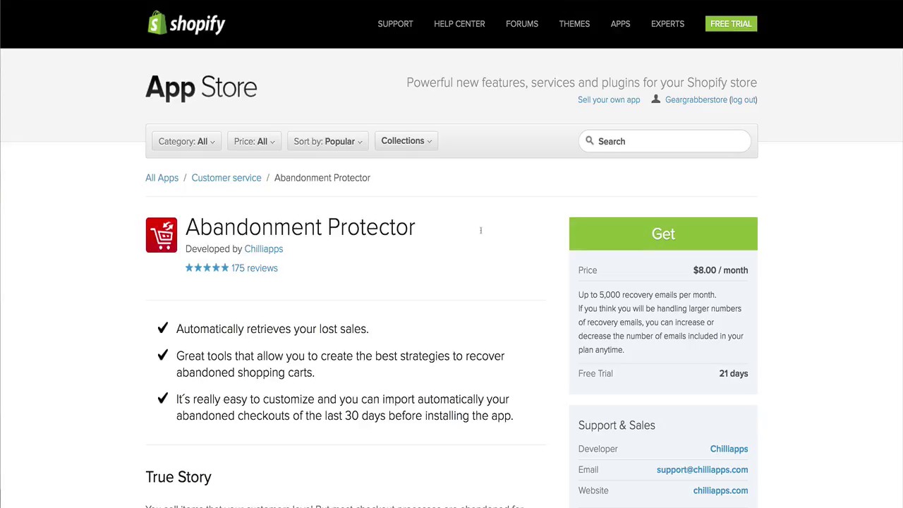
Get Abandonment Protector from the Shopify App Store and approve its $8.00 USD monthly charge with the 21-day free trial
{"action": "left_click", "coordinate": [605, 242]}
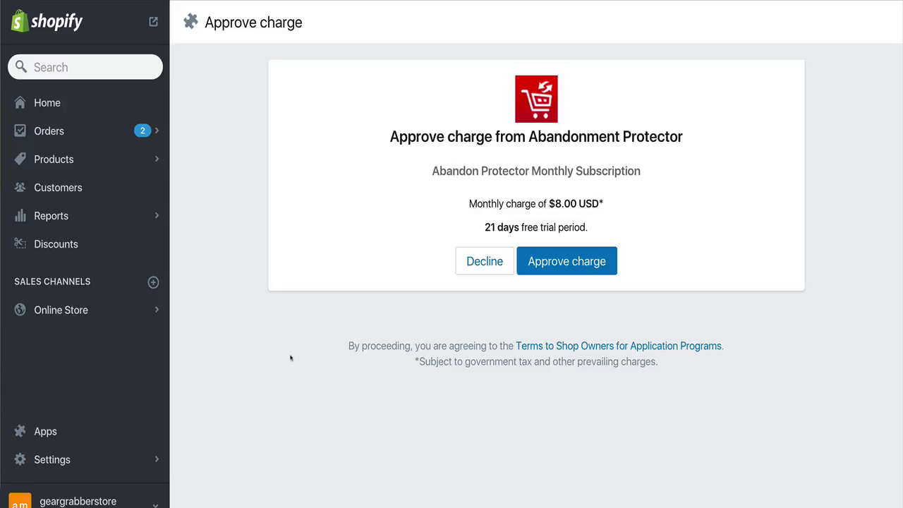
{"action": "left_click", "coordinate": [599, 262]}
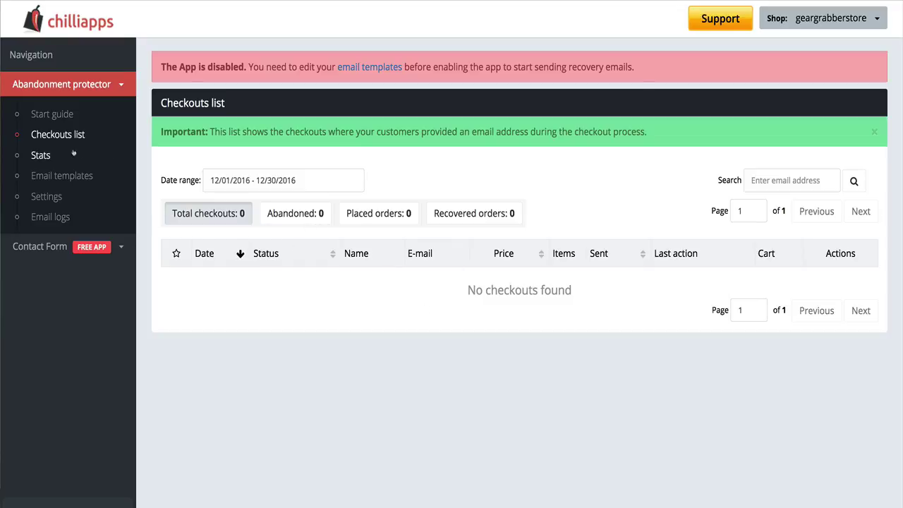
View the newly installed app's stats, and look through the General campaign's second, third and first email templates
{"action": "left_click", "coordinate": [46, 157]}
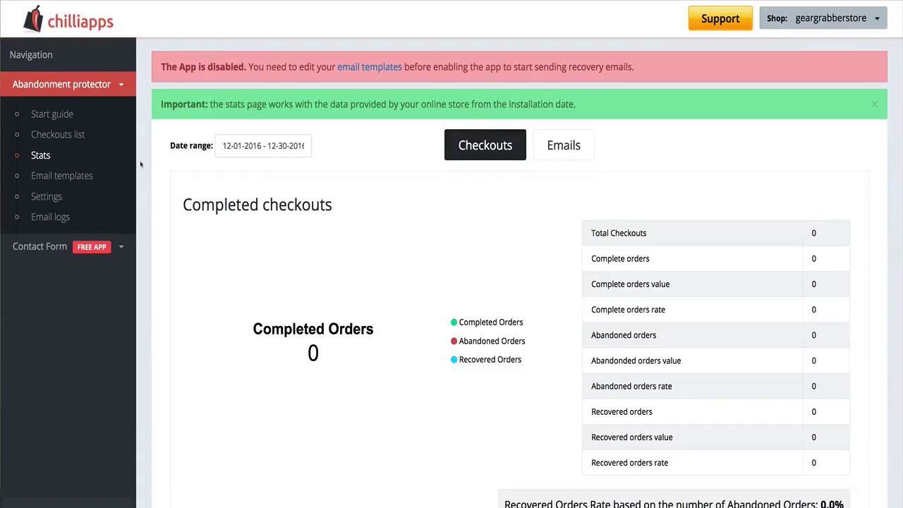
{"action": "left_click", "coordinate": [56, 182]}
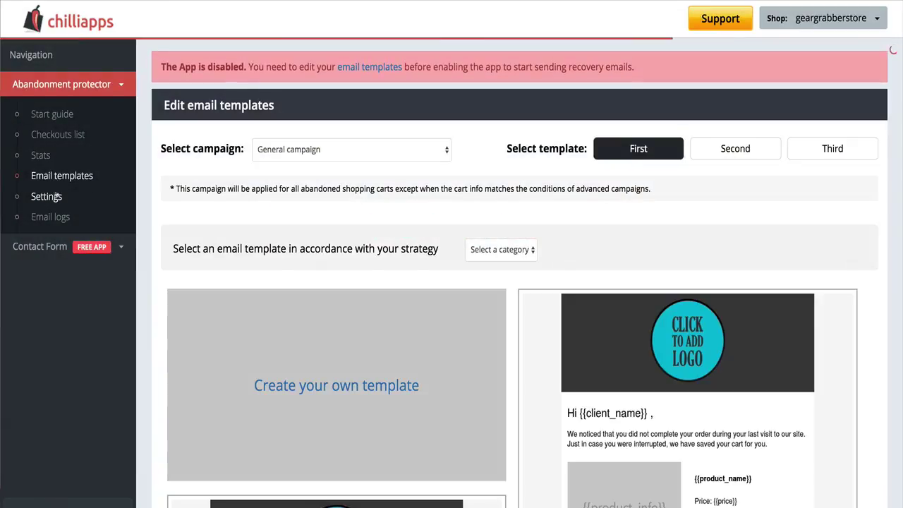
{"action": "left_click", "coordinate": [794, 155]}
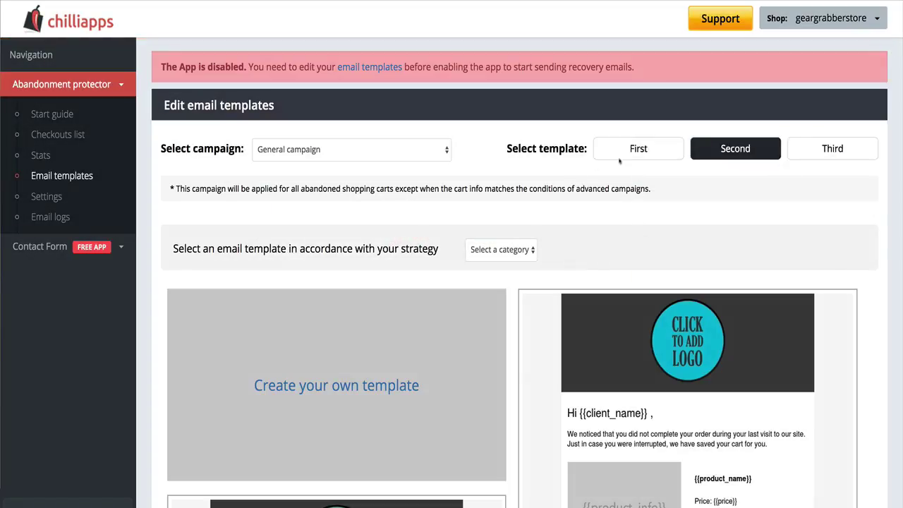
{"action": "left_click", "coordinate": [821, 153]}
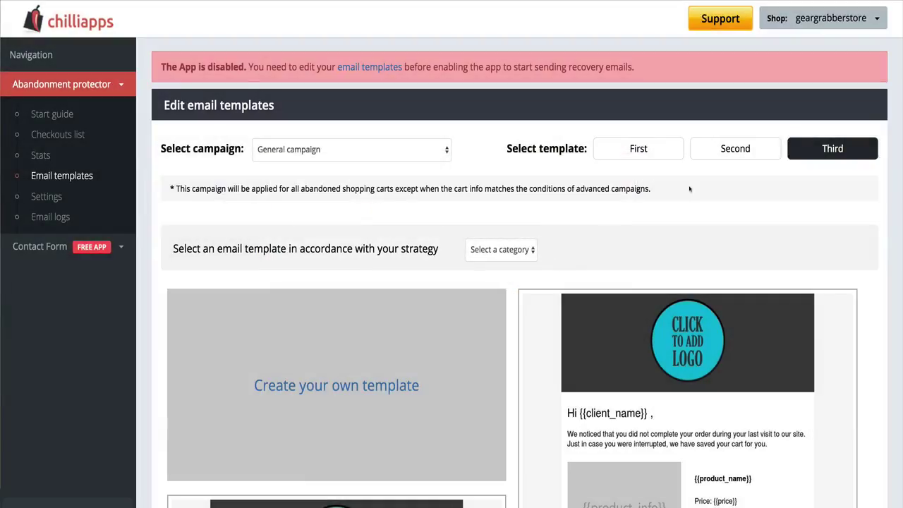
{"action": "left_click", "coordinate": [663, 145]}
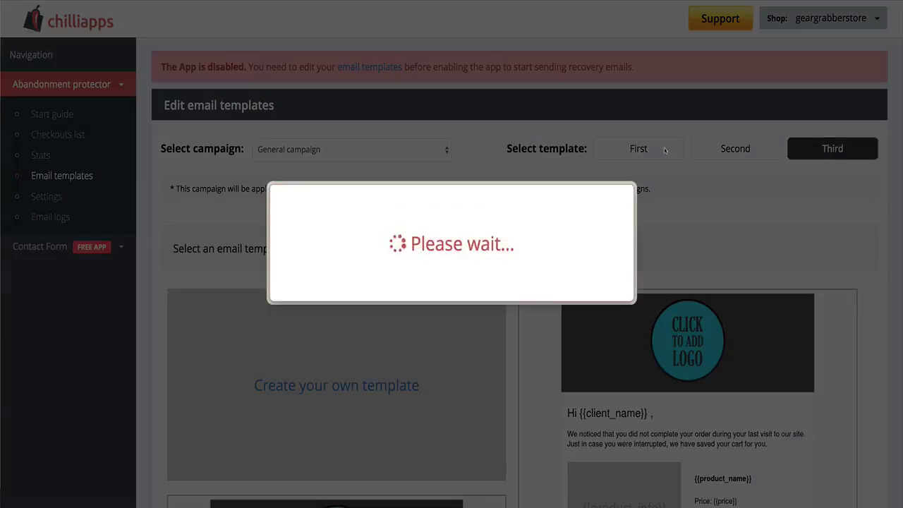
Browse the ready-made template designs available for the first email of the General campaign
{"action": "scroll", "coordinate": [407, 243], "scroll_direction": "down", "scroll_amount": 5}
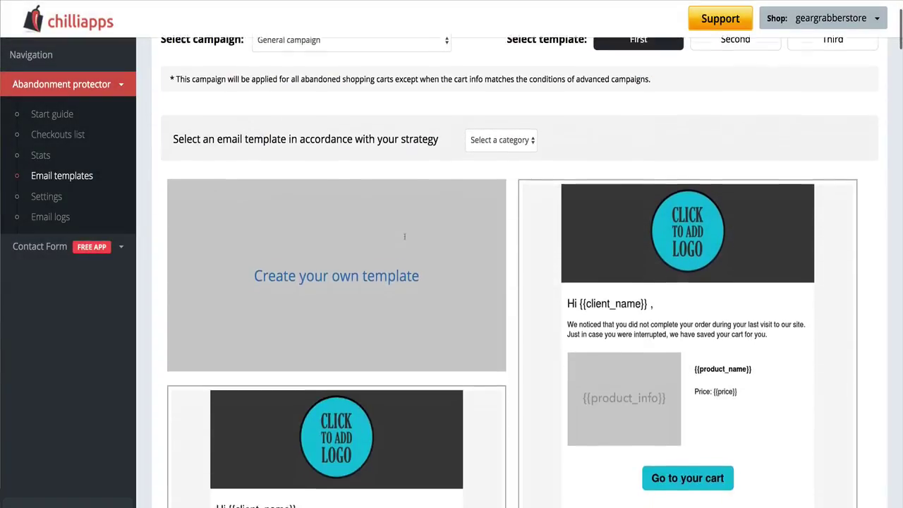
{"action": "scroll", "coordinate": [404, 244], "scroll_direction": "down", "scroll_amount": 1}
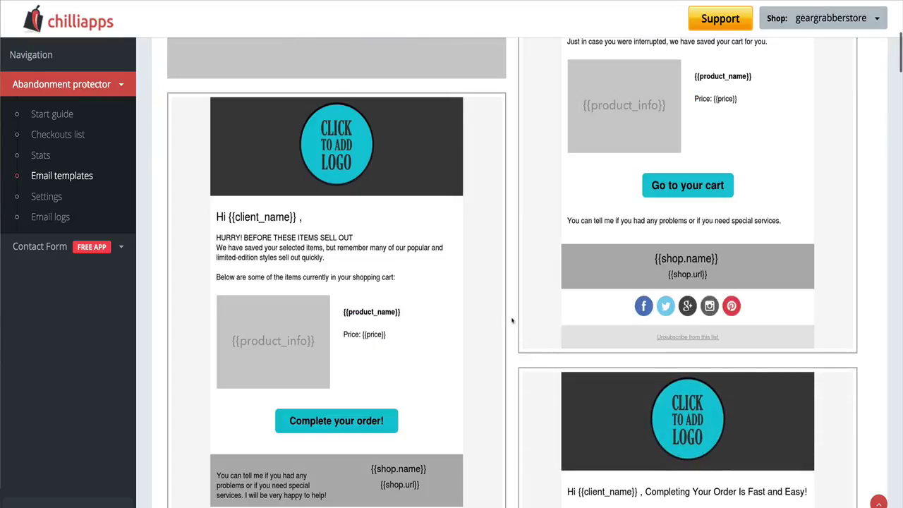
{"action": "scroll", "coordinate": [514, 318], "scroll_direction": "down", "scroll_amount": 1}
{"action": "scroll", "coordinate": [514, 318], "scroll_direction": "up", "scroll_amount": 2}
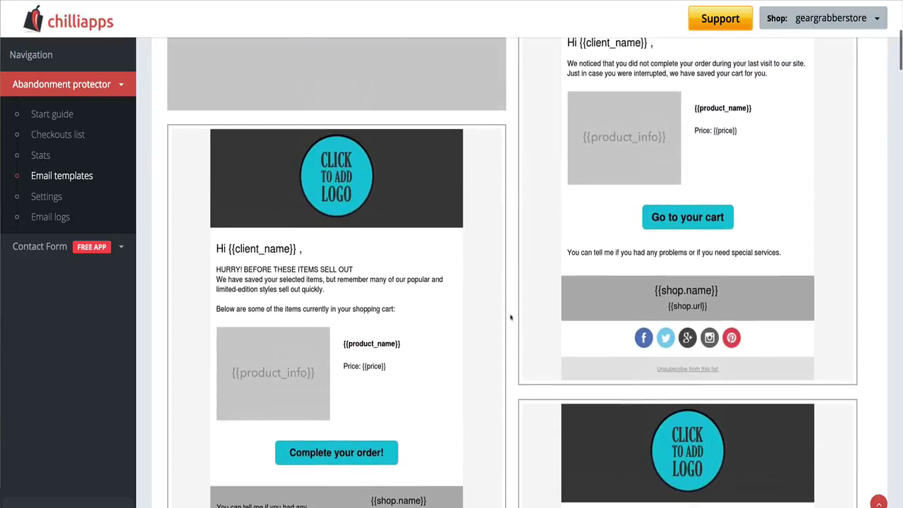
{"action": "mouse_move", "coordinate": [485, 309]}
{"action": "scroll", "coordinate": [162, 267], "scroll_direction": "up", "scroll_amount": 1}
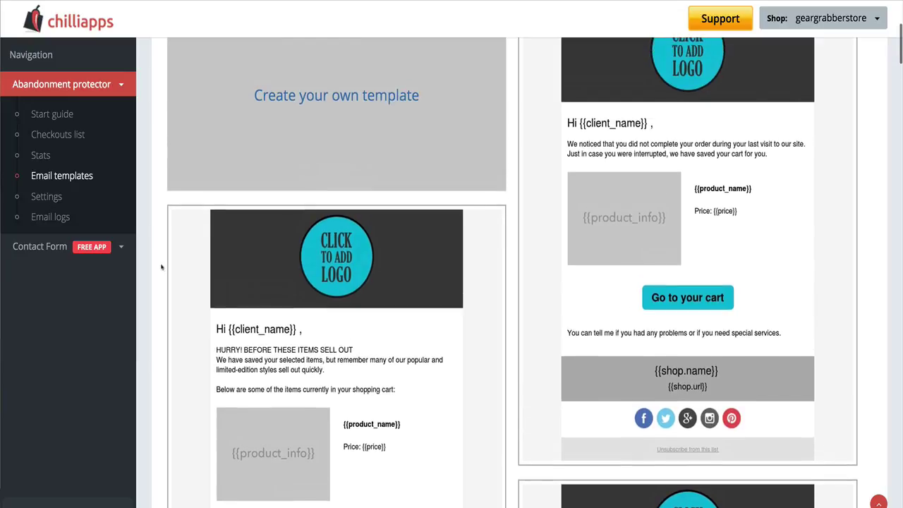
{"action": "scroll", "coordinate": [161, 266], "scroll_direction": "up", "scroll_amount": 2}
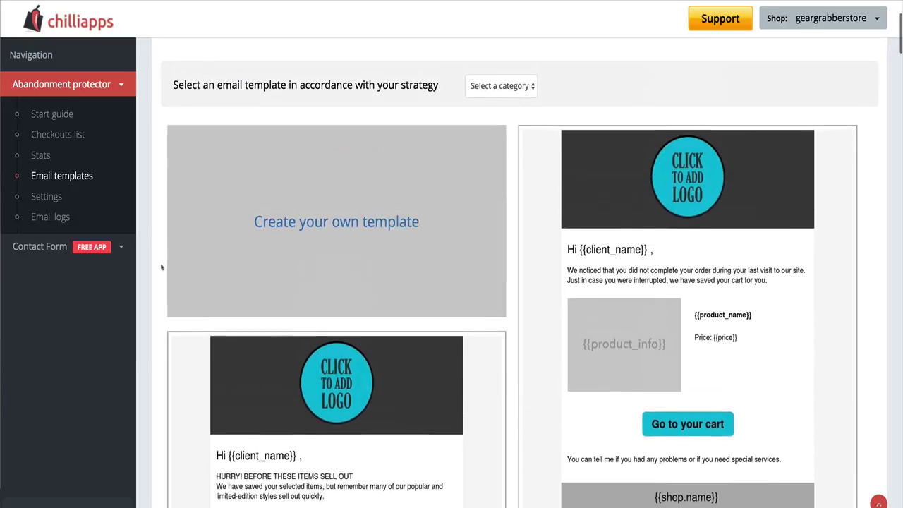
Open the settings of the newly installed Abandonment Protector app
{"action": "left_click", "coordinate": [46, 197]}
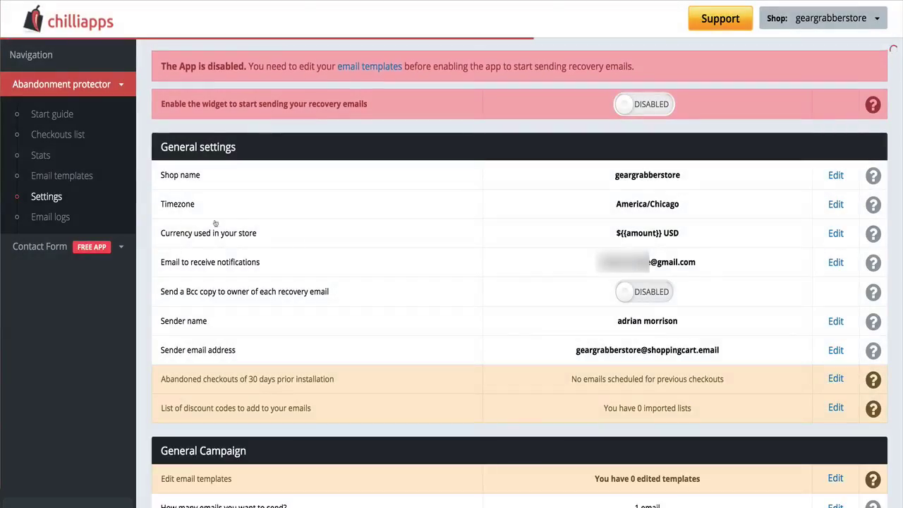